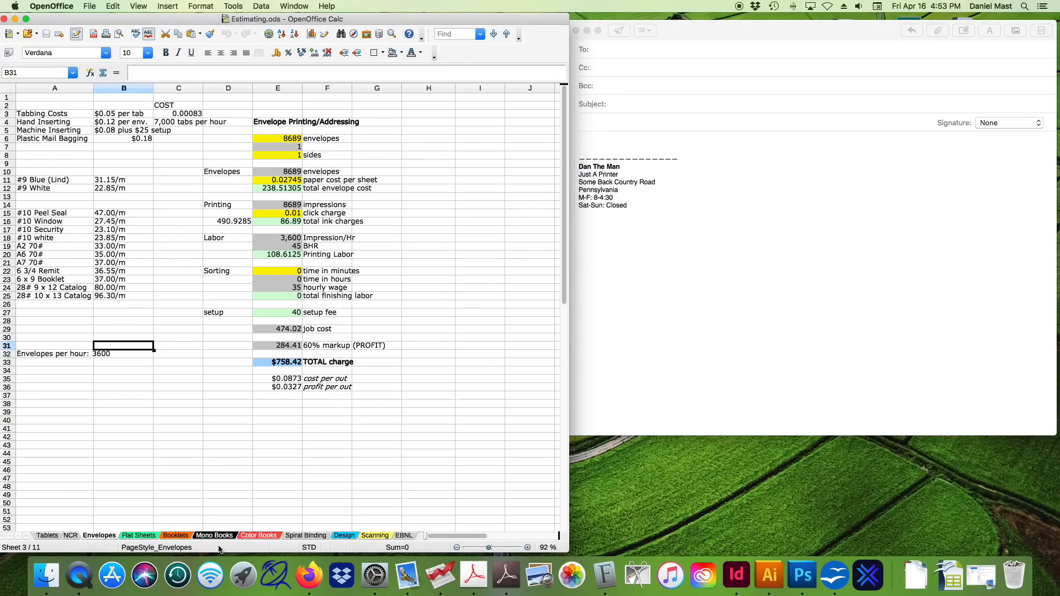
Step: Look through the Tablets, NCR and Envelopes estimate sheets and open the Flat Sheets sheet at its finishing time in minutes
click(144, 537)
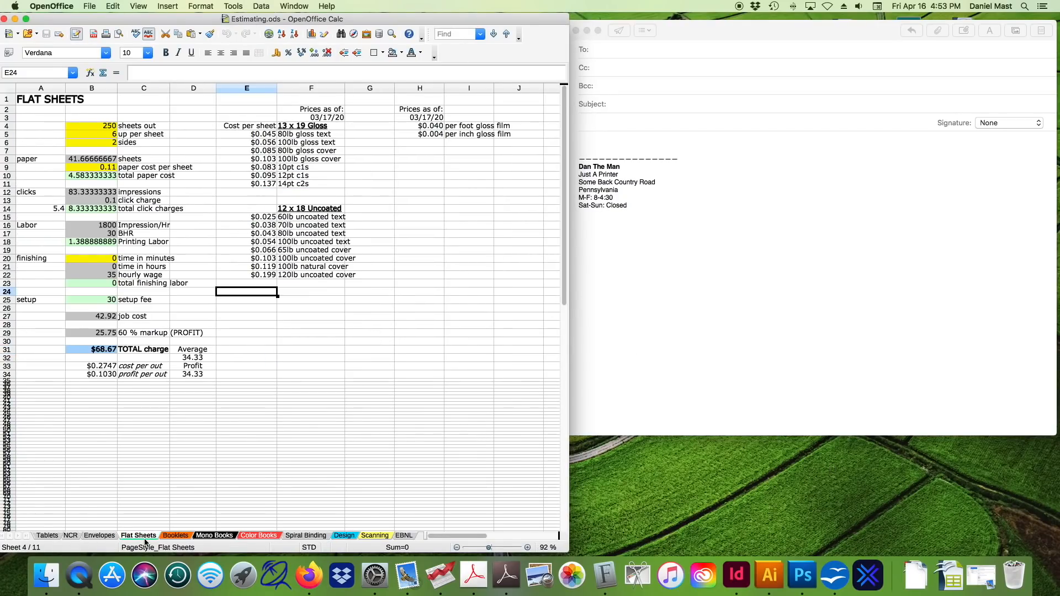
click(55, 540)
click(74, 536)
click(91, 539)
click(148, 540)
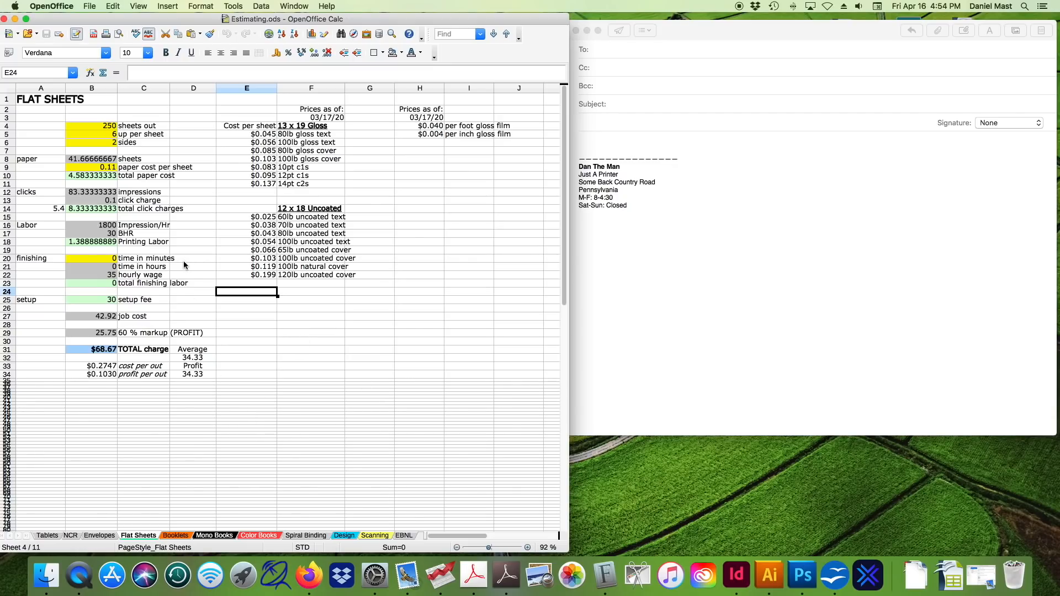
click(91, 260)
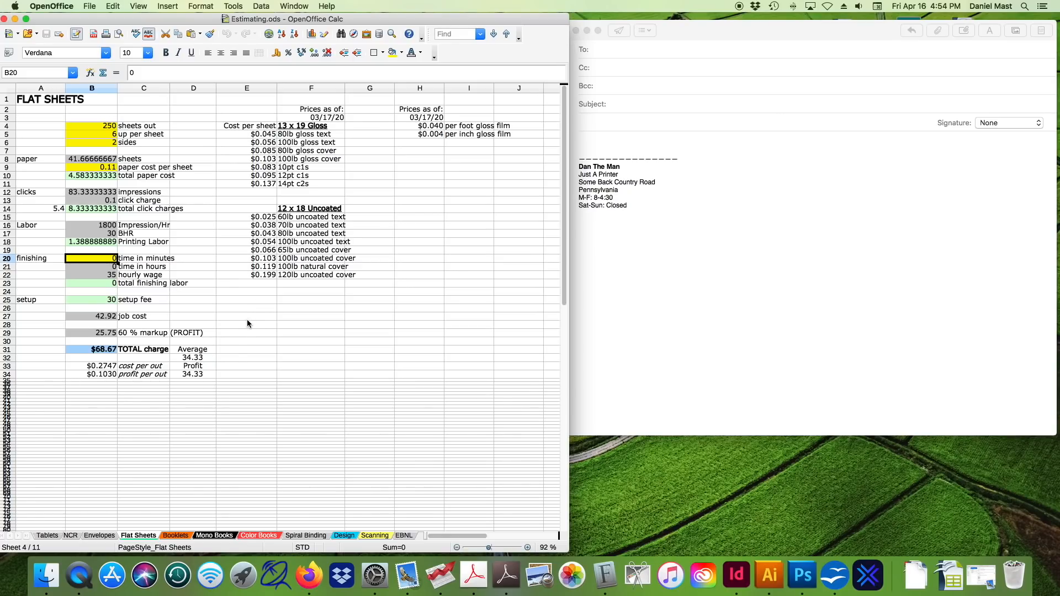
Step: Switch to the blank email draft and write "13 x 19 Poster" and "100lb gloss text" on separate lines above the signature
click(654, 258)
drag(788, 33, 791, 30)
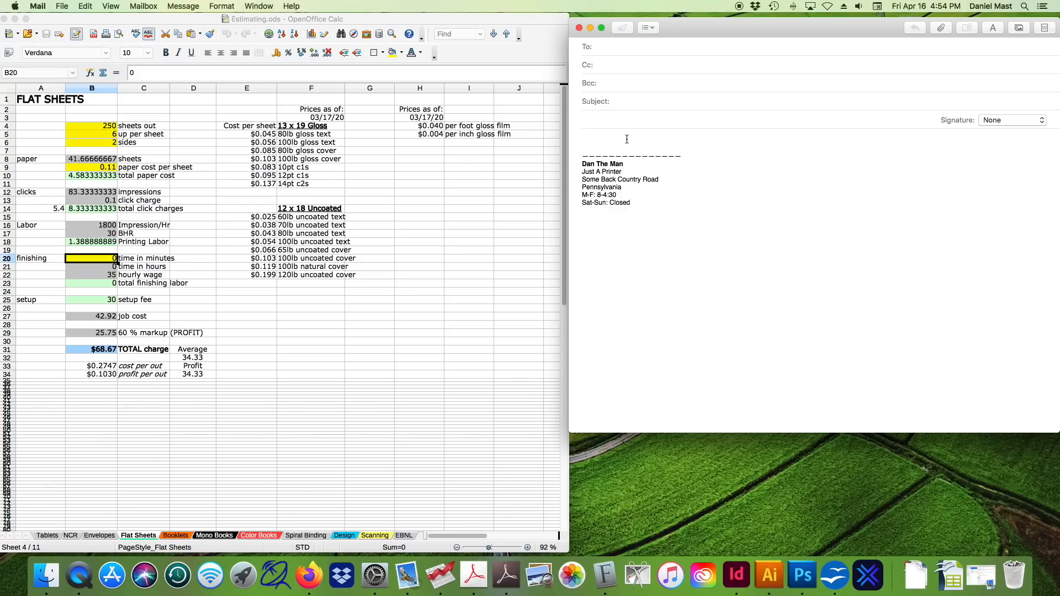
text(13 x 19 Poster)
key(Return)
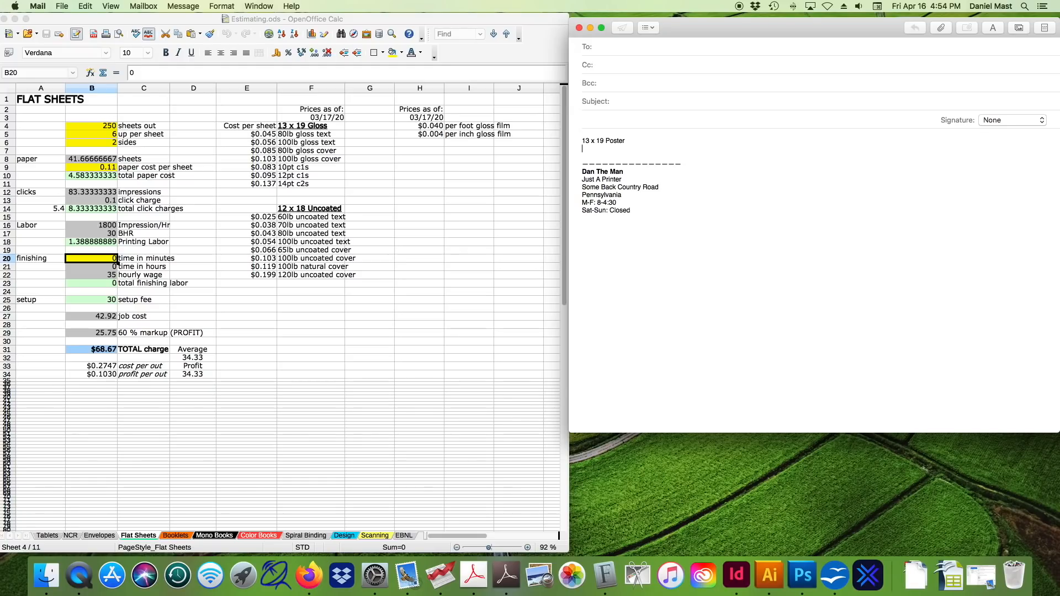
text(100lb gloss text)
text(0)
key(BackSpace)
key(BackSpace)
key(Return)
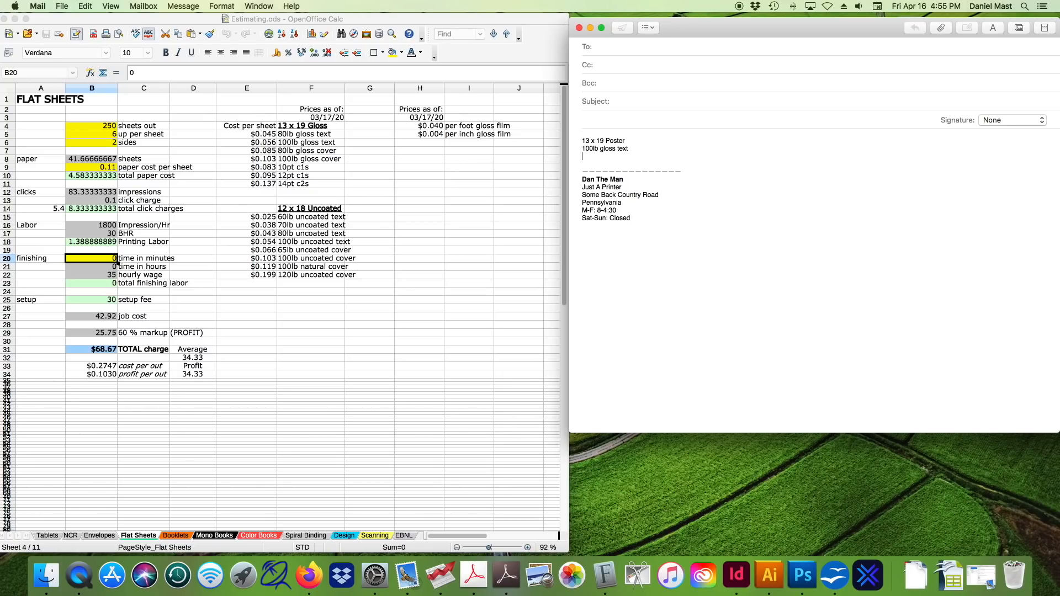
Step: Add the lines "full color one side" and "100 copies: $" to the poster quote in the email
text(full color one side)
key(Return)
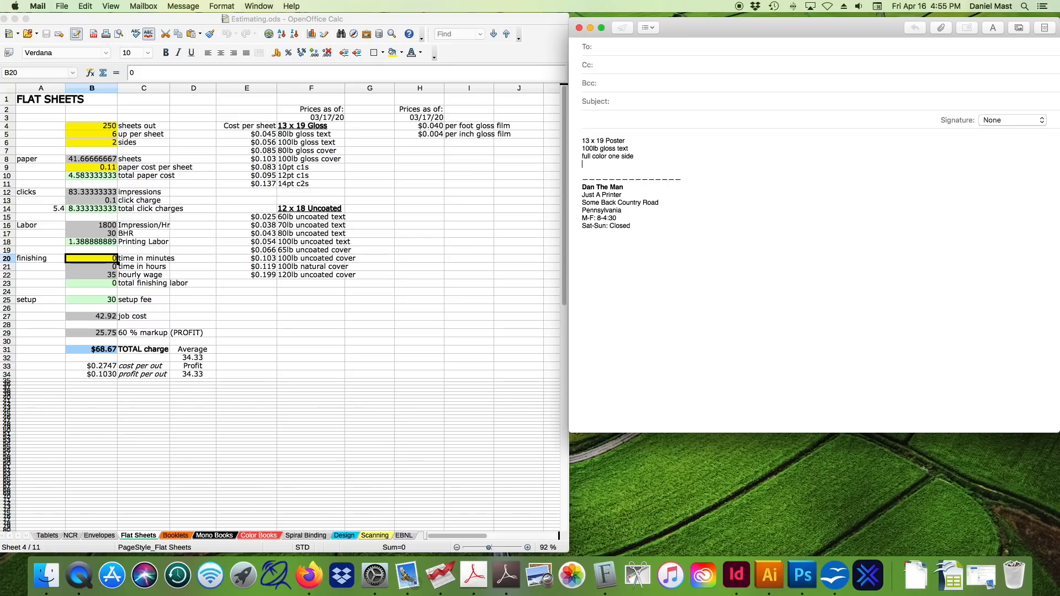
text(100 copies; )
text($)
Step: In the Flat Sheets estimate, set sheets out to 100, up per sheet to 1 and sides to 1
click(106, 127)
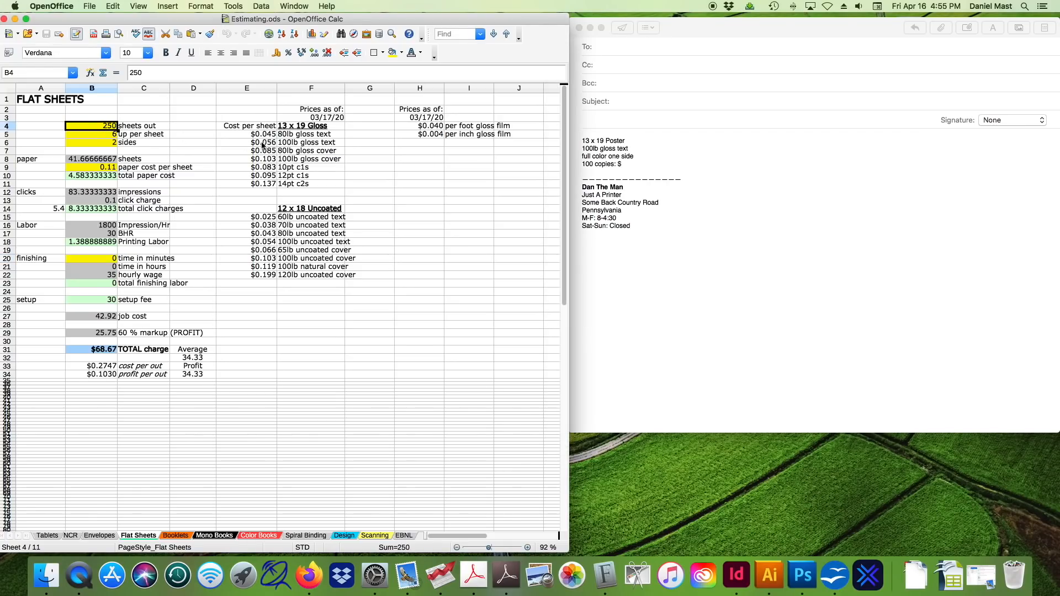
text(100)
key(Return)
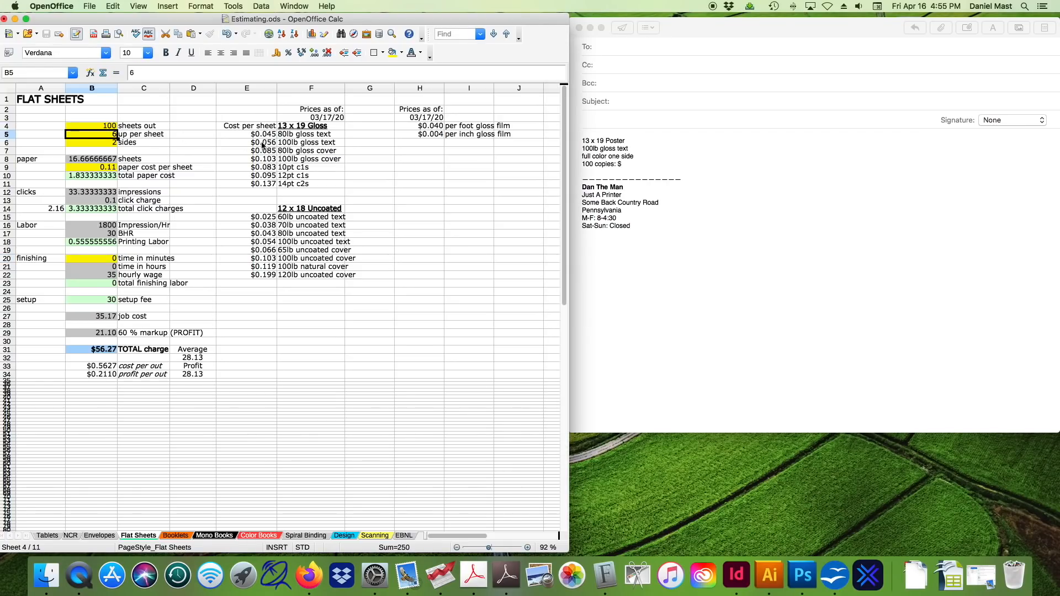
text(1)
key(Return)
text(1)
key(Return)
Step: Set the paper cost per sheet to 0.06 in the Flat Sheets estimate
key(Return)
key(Return)
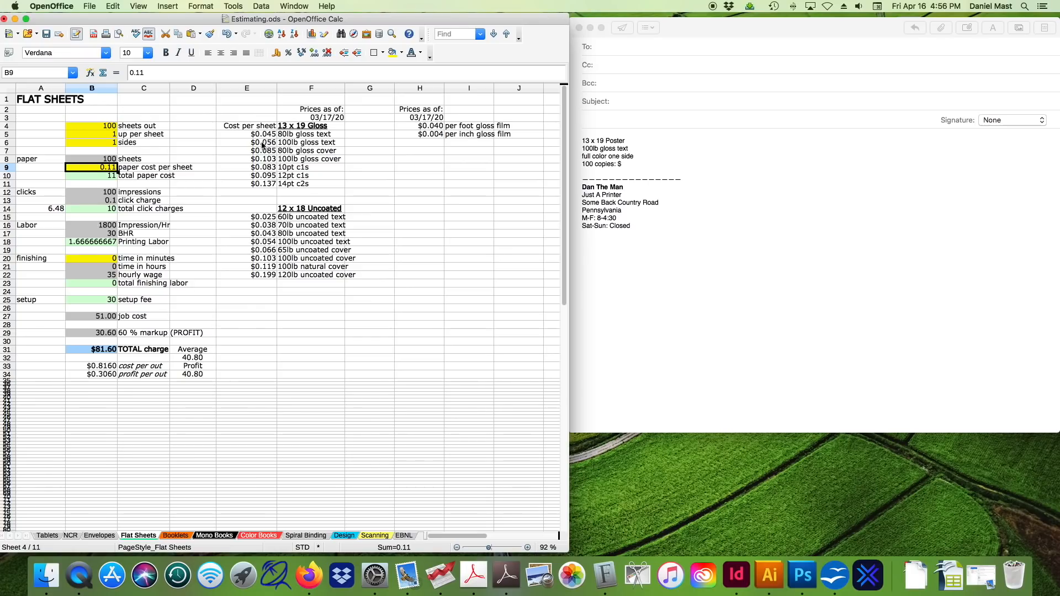
text(.06)
key(Return)
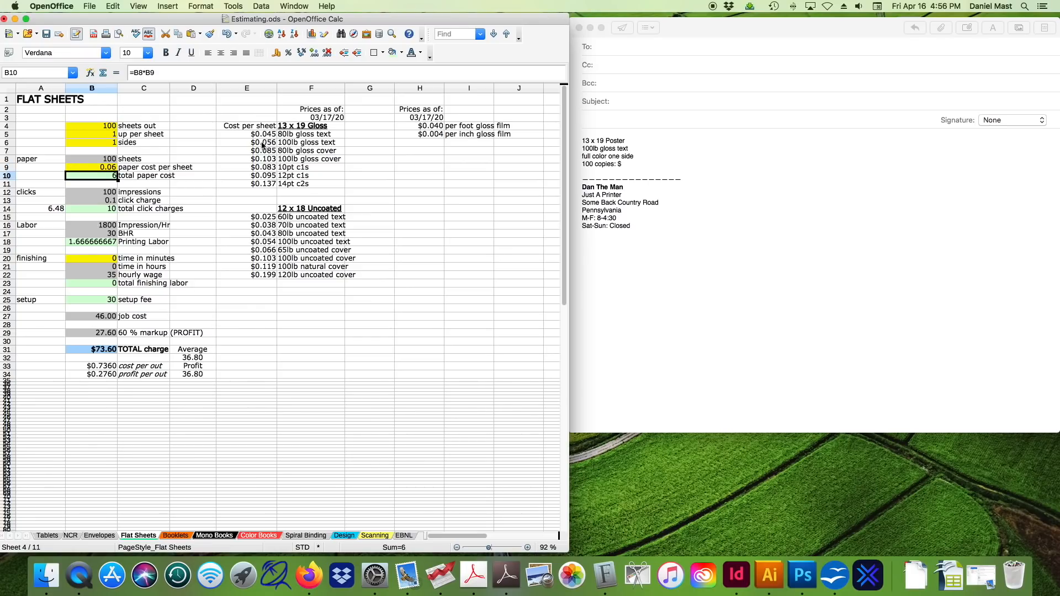
Step: Review the click charge, labor rate, finishing time, setup fee and total charge in the Flat Sheets estimate
key(Return)
key(Return)
key(Return)
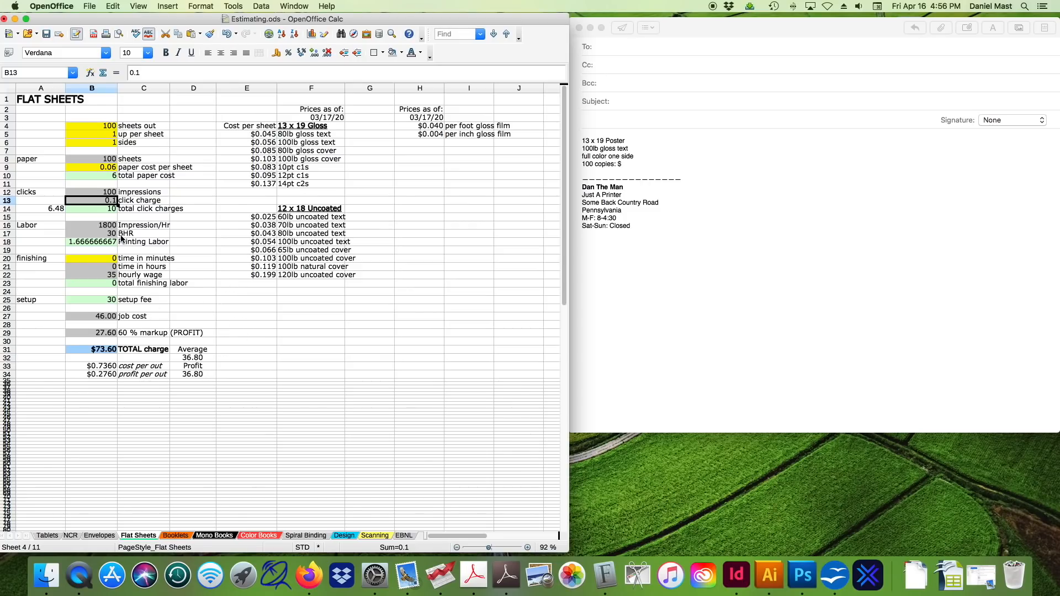
click(114, 235)
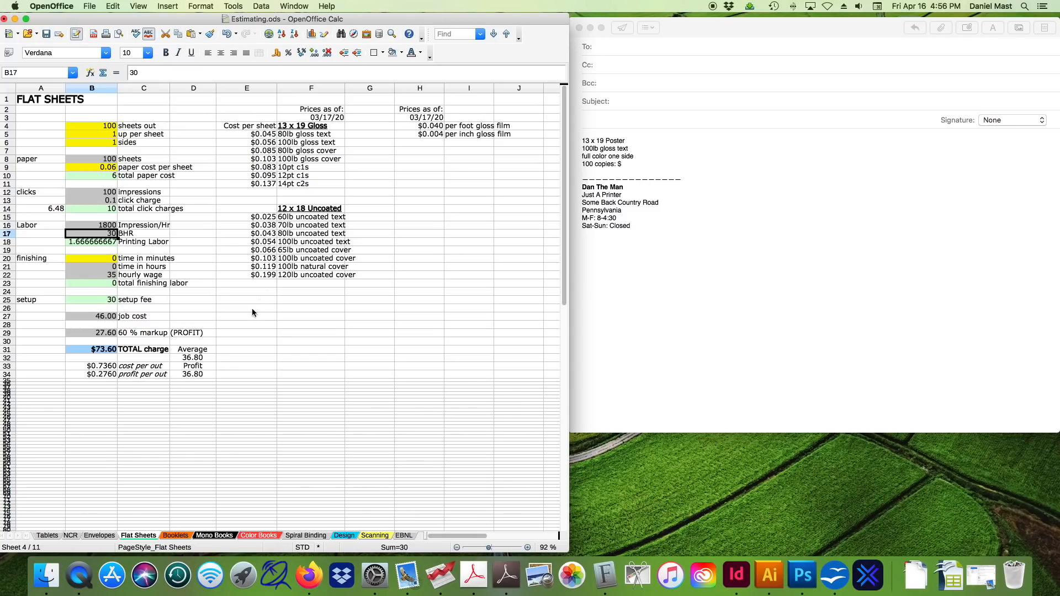
click(110, 259)
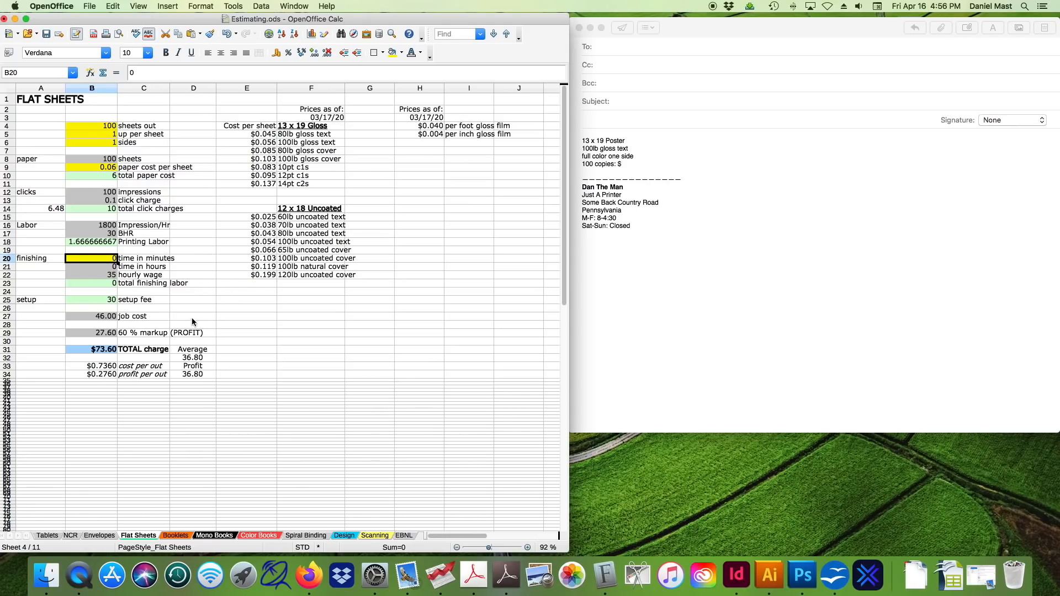
click(112, 301)
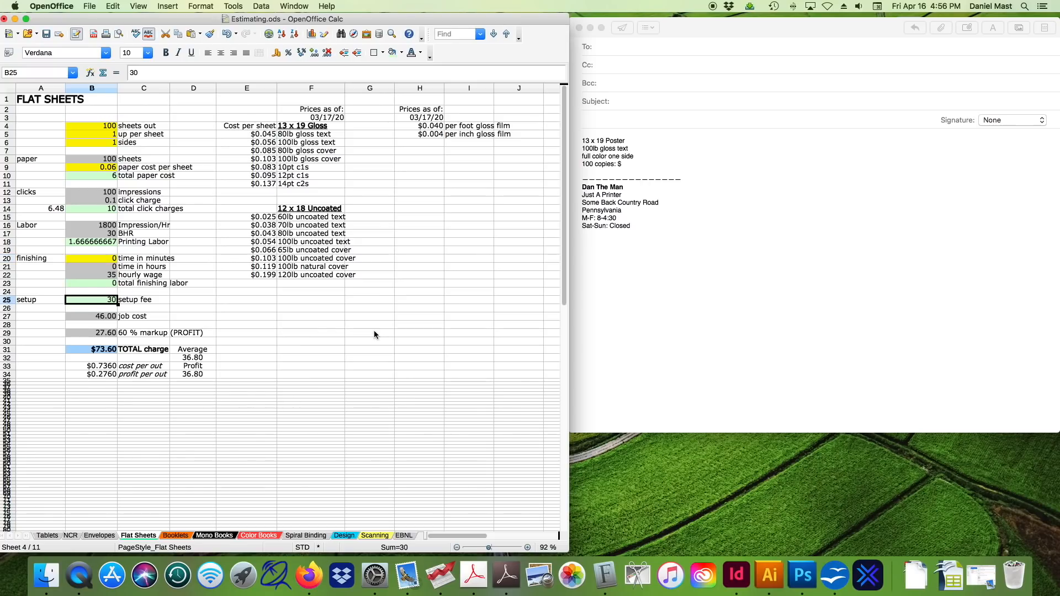
click(189, 302)
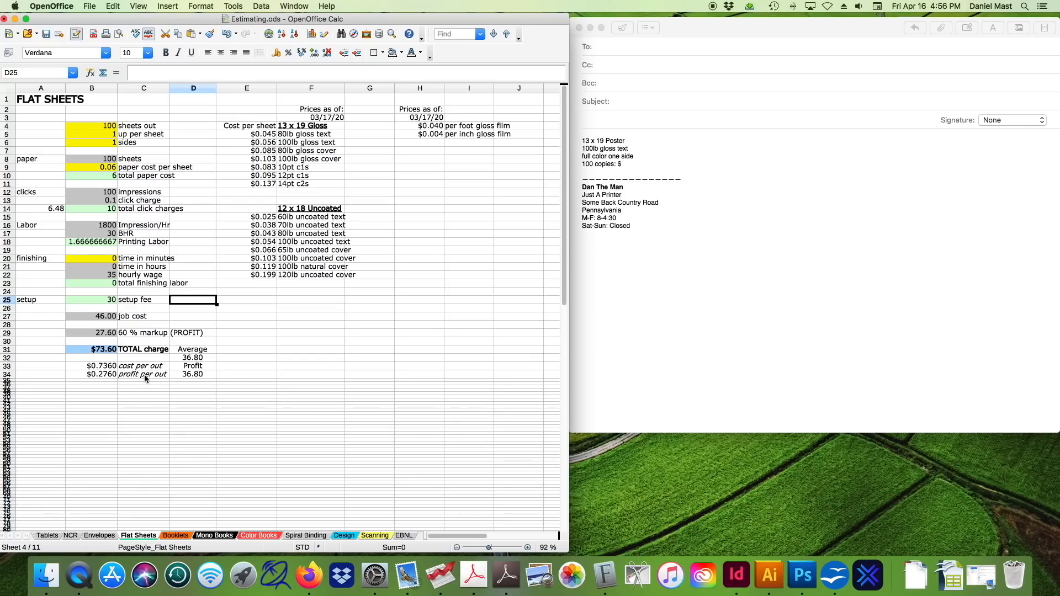
click(89, 350)
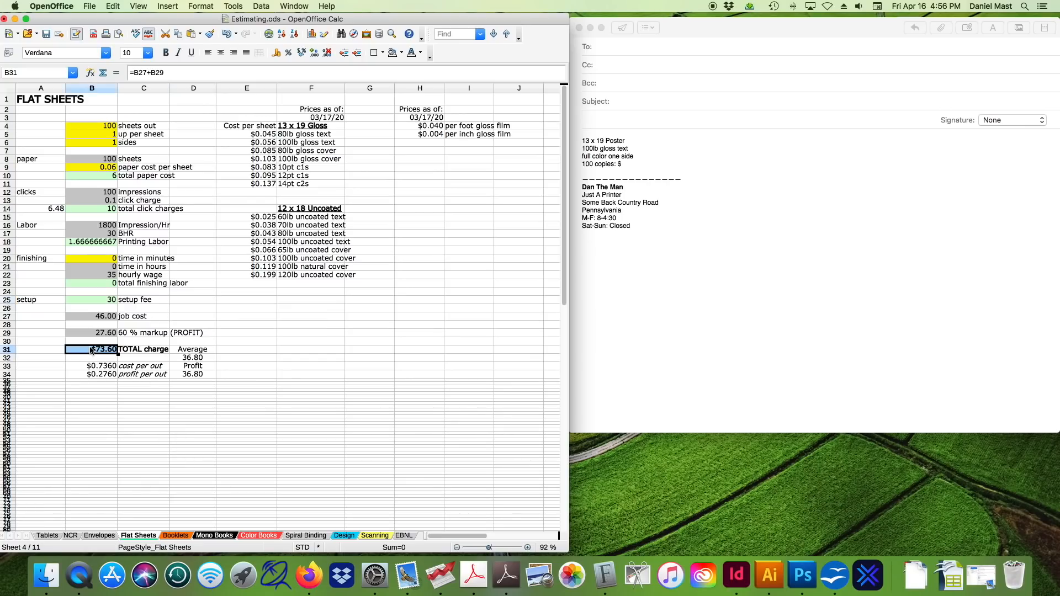
Step: In the email draft, enter 70 as the dollar price for the 100 poster copies and add blank lines below it
click(628, 162)
text(70)
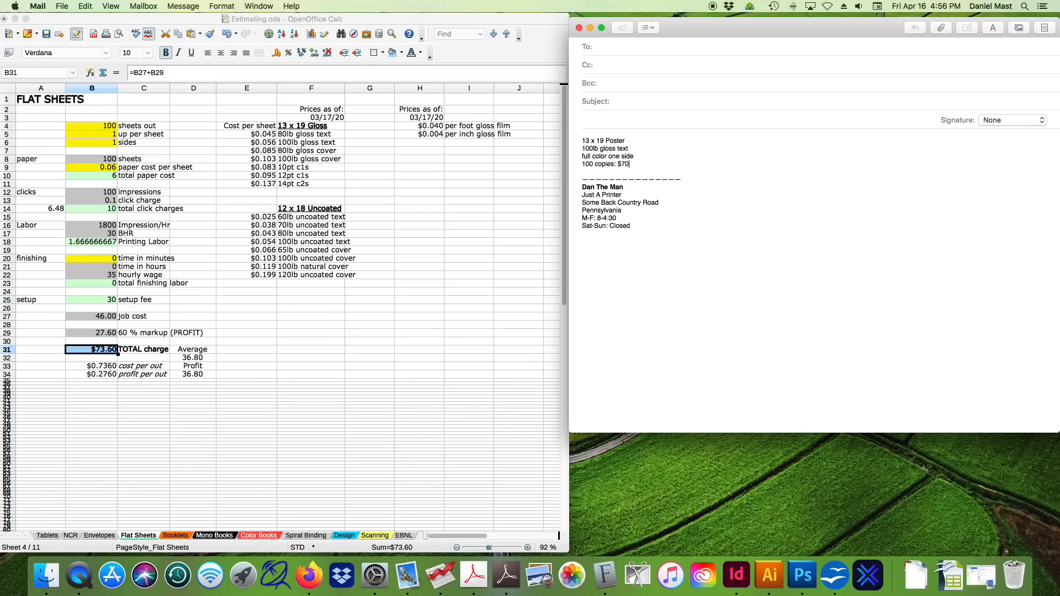
key(Return)
key(Return)
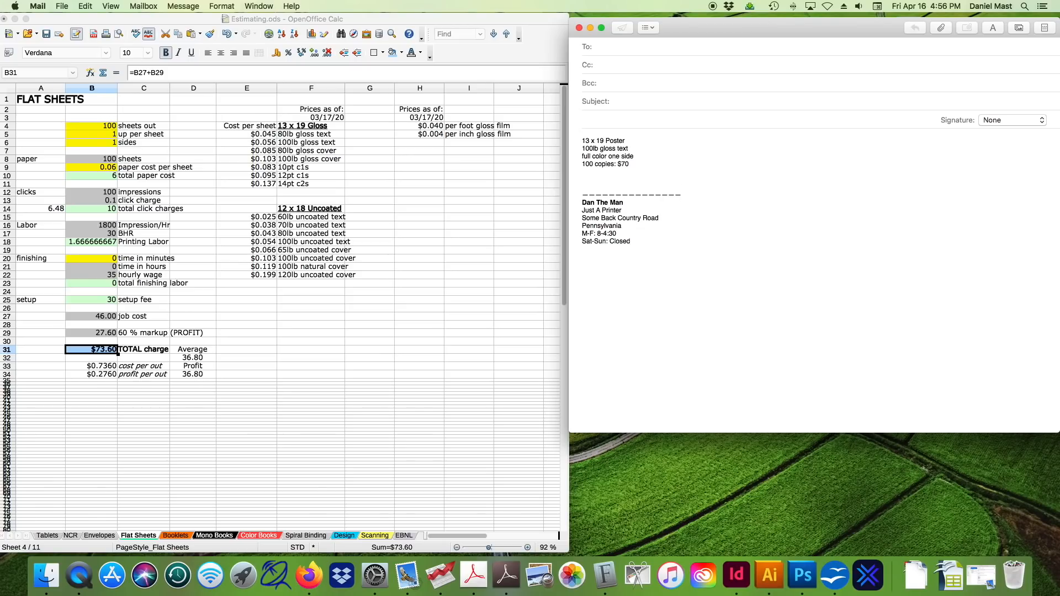
Step: Make the "100 copies: $70" line of the poster quote bold
drag(633, 163, 567, 166)
key(super+b)
click(631, 175)
click(618, 180)
Step: Copy the poster quote, paste it repeatedly below the original, and delete the surplus copies so that one duplicate remains
drag(619, 180, 562, 138)
key(super+c)
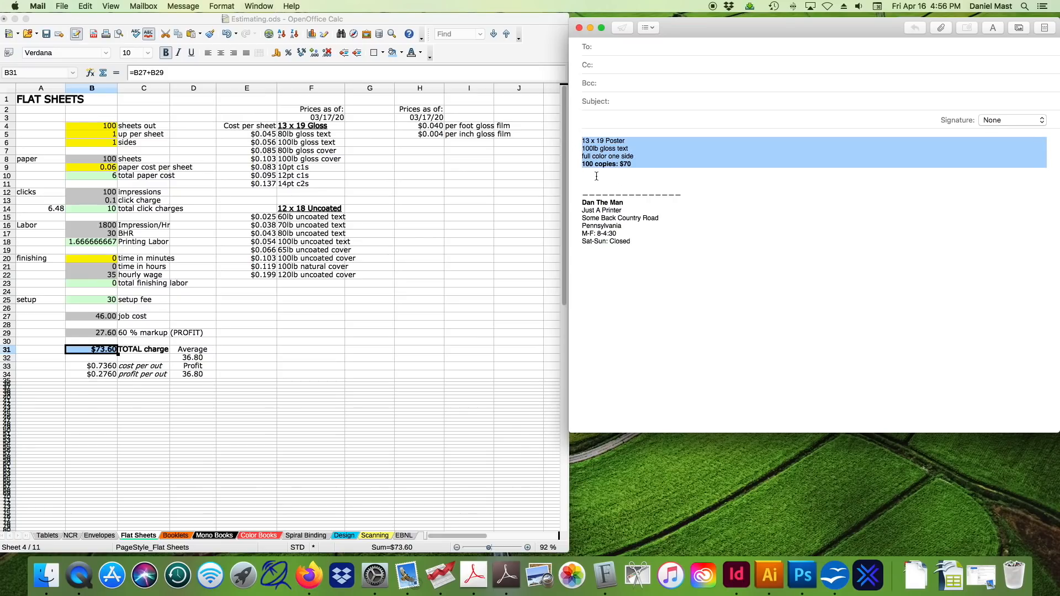
click(595, 174)
key(super+v)
key(super+v)
key(super+v)
key(super+v)
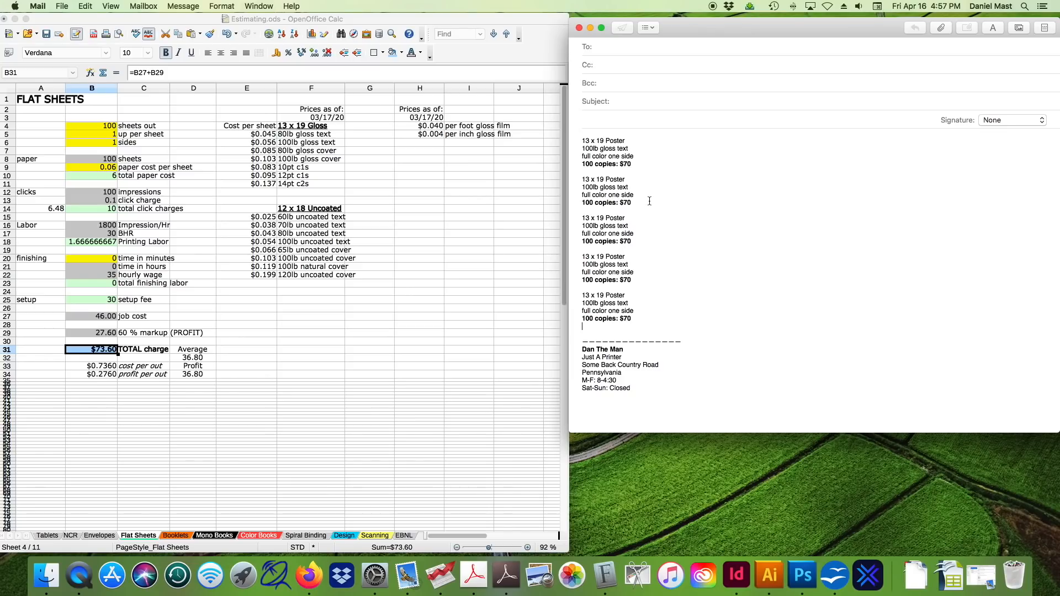
mouse_move(648, 322)
mouse_down()
mouse_move(575, 230)
mouse_move(574, 182)
mouse_move(634, 248)
mouse_move(654, 323)
mouse_up()
key(BackSpace)
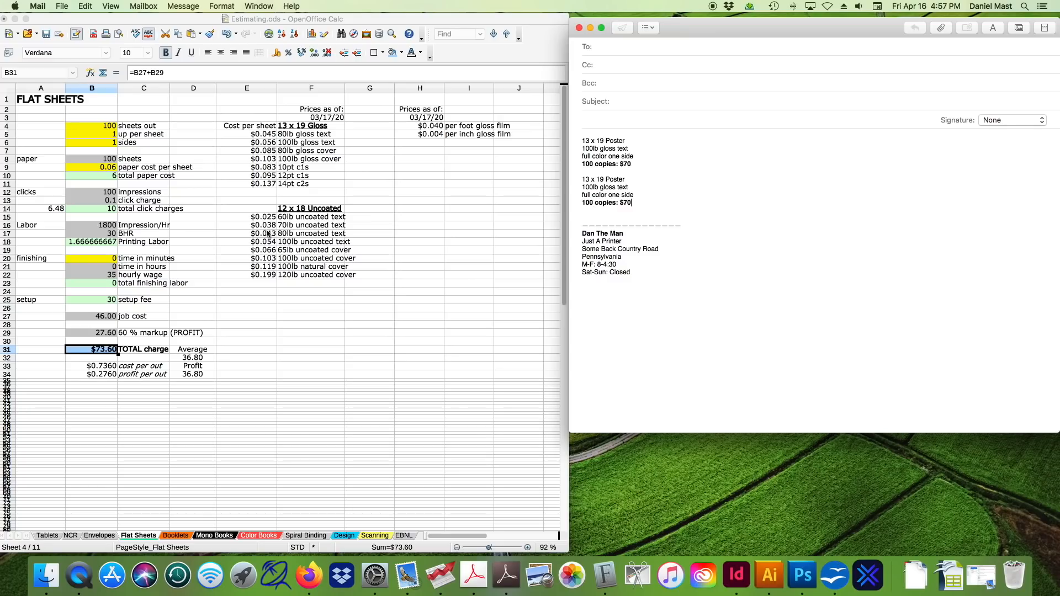
Step: Open the Booklets estimate sheet and retitle the duplicated quote in the email "8.5 x 11 booklet"
click(176, 536)
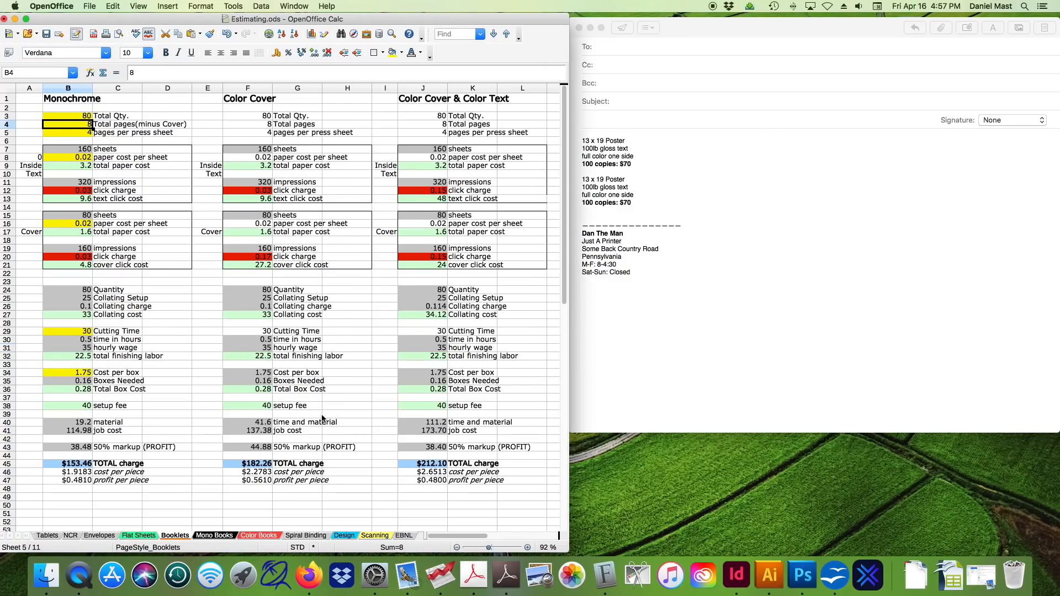
click(647, 177)
triple_click(639, 180)
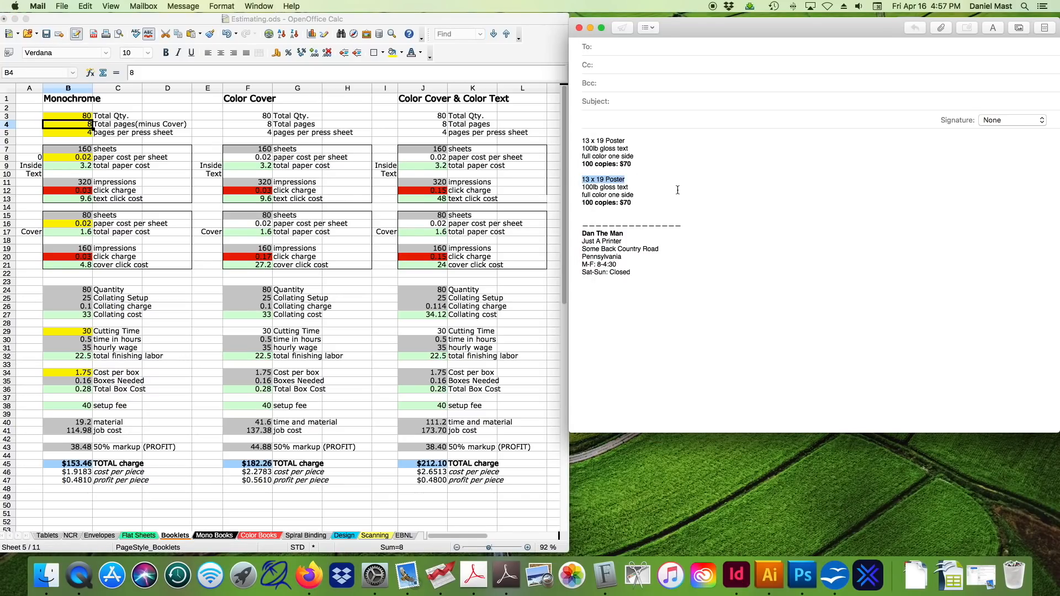
text(5.5 x 8.5 book;let)
drag(663, 180, 573, 180)
text(8.5 x 11 booklet)
key(Return)
key(BackSpace)
Step: In the booklet quote, replace the paper line with "14pt c2s cover" and the color line with "full color throughout"
mouse_move(592, 187)
mouse_down()
mouse_move(582, 188)
mouse_move(637, 186)
mouse_move(581, 188)
mouse_up()
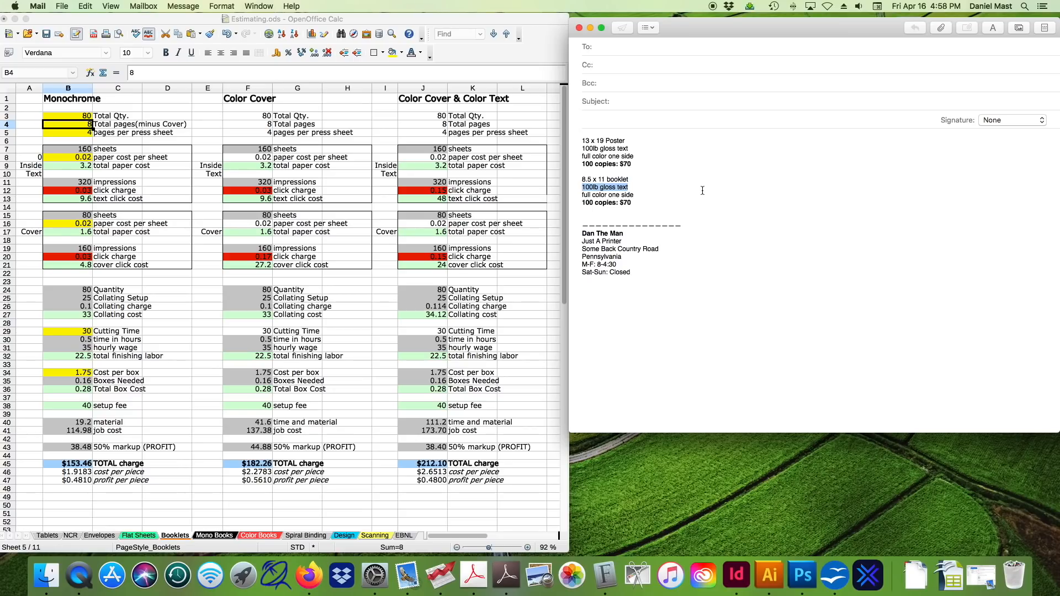
text(14pt c2s cover)
drag(708, 193, 569, 196)
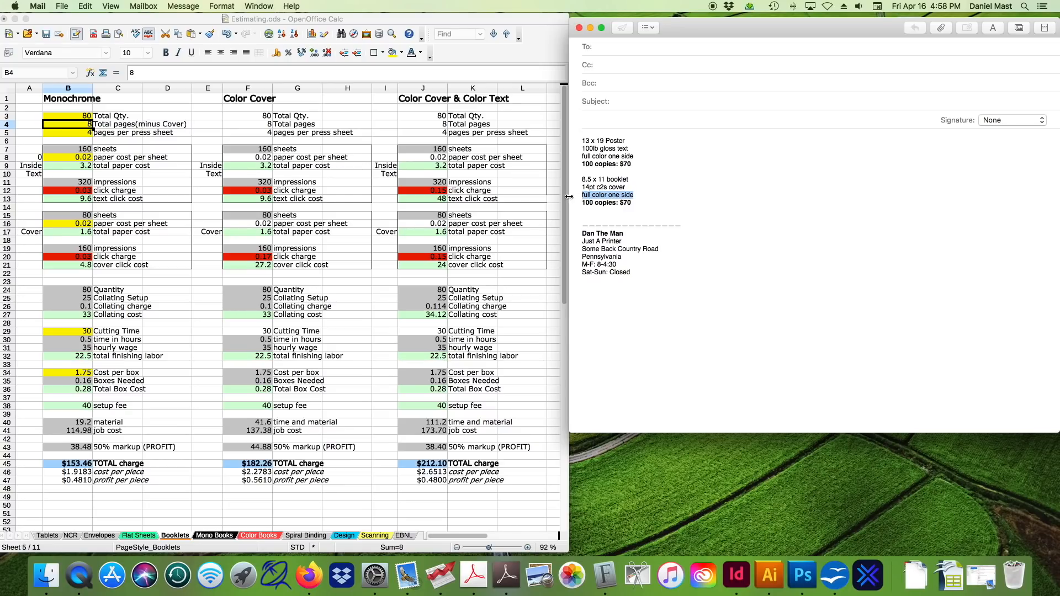
text(full color throughout)
Step: Add a "saddle stitched" line to the booklet quote and change its price line to "50 copies: $" without an amount
key(Return)
text(sad)
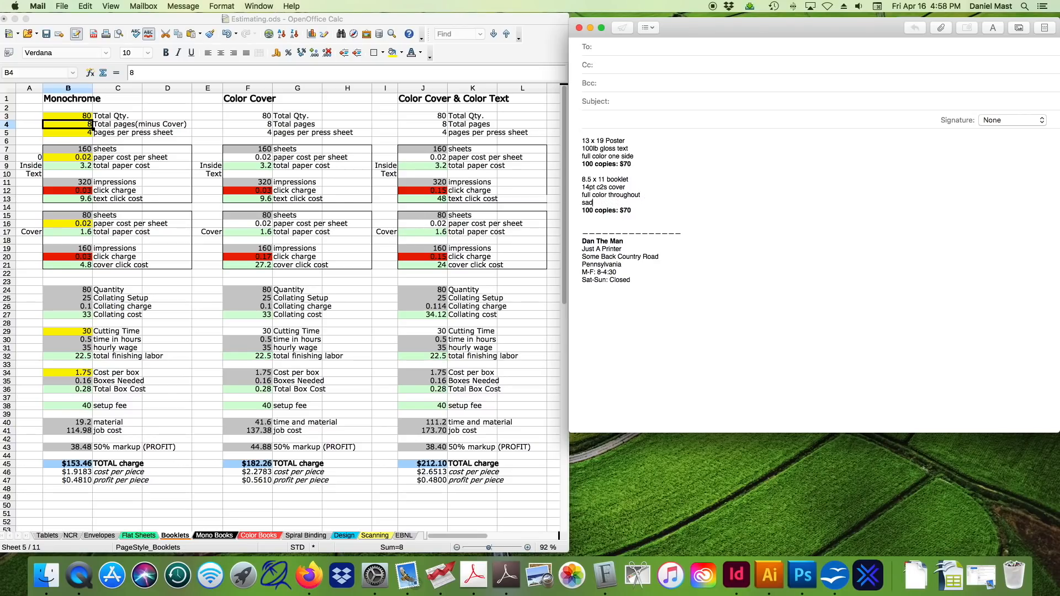
text(dle stitched)
double_click(587, 211)
text(50)
click(633, 212)
key(BackSpace)
key(BackSpace)
Step: Set the Monochrome total quantity to 50 in the Booklets estimate
click(75, 117)
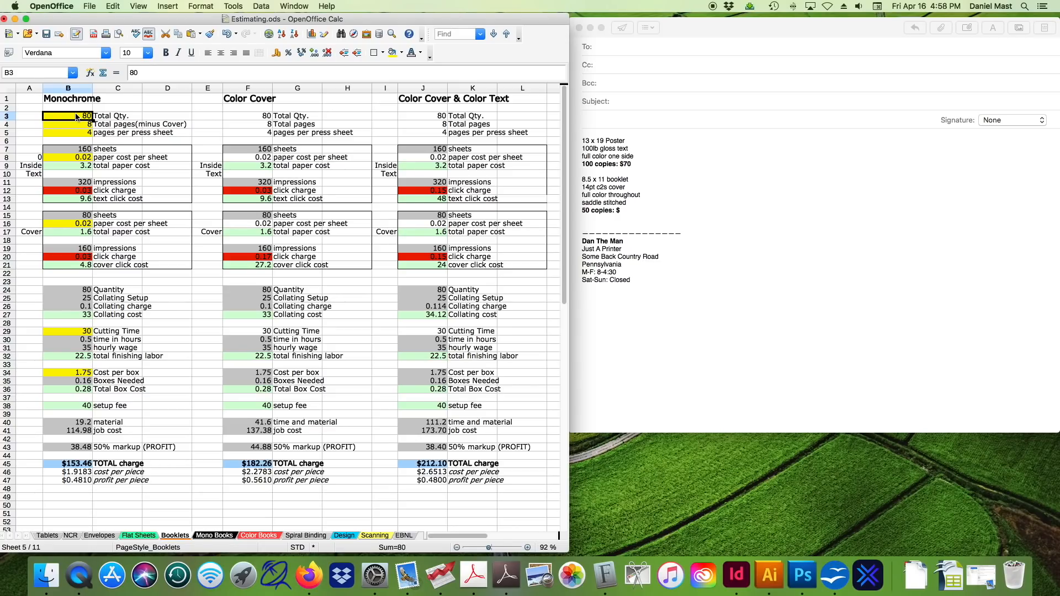
text(50)
key(Return)
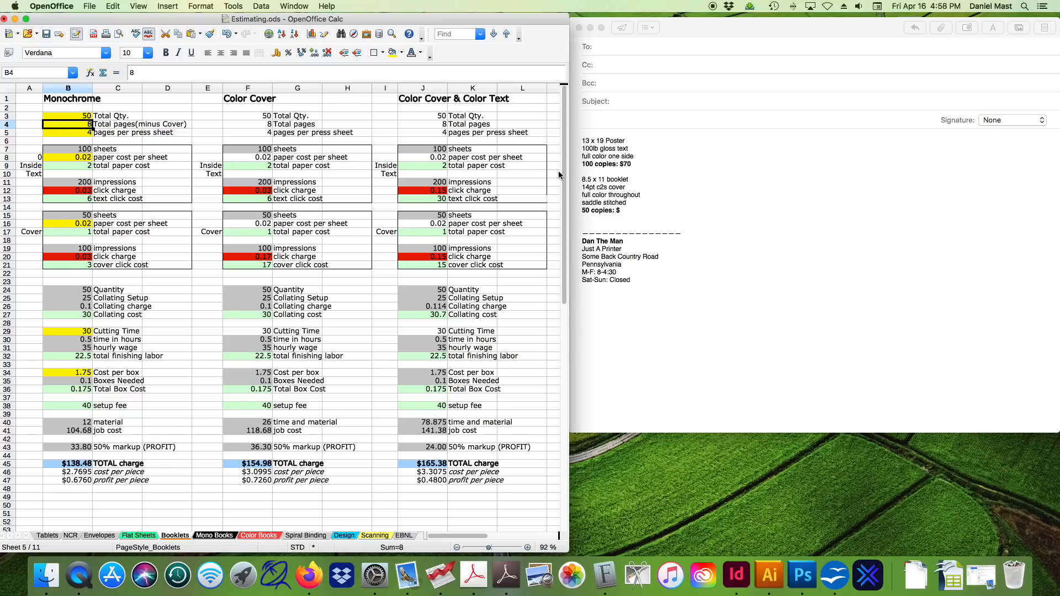
Step: Add a "16 pages," line above the cover stock in the booklet quote and move "full color throughout" onto it
click(591, 188)
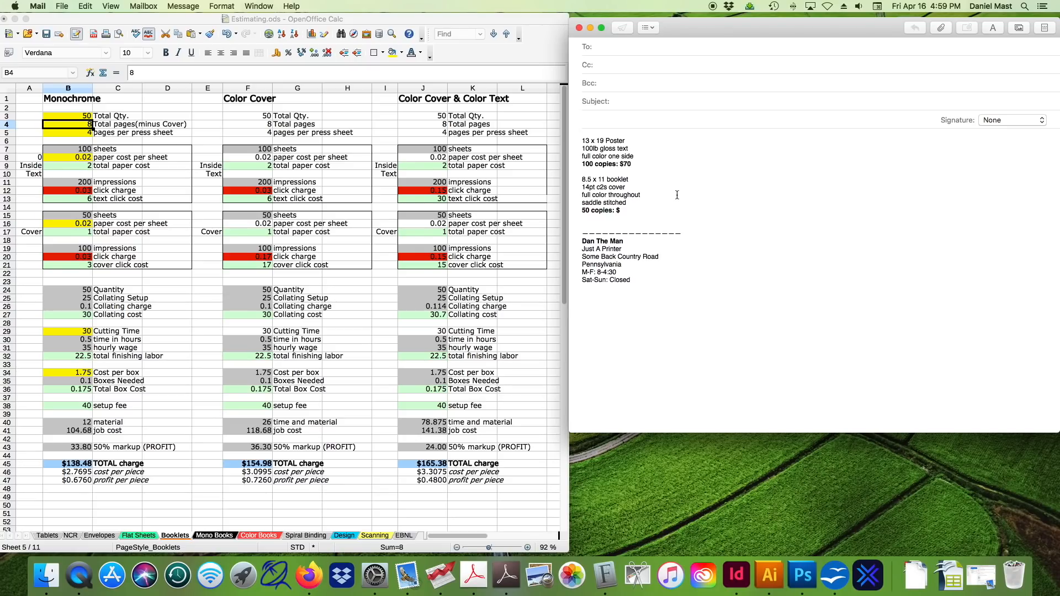
text(16 pages,)
key(Return)
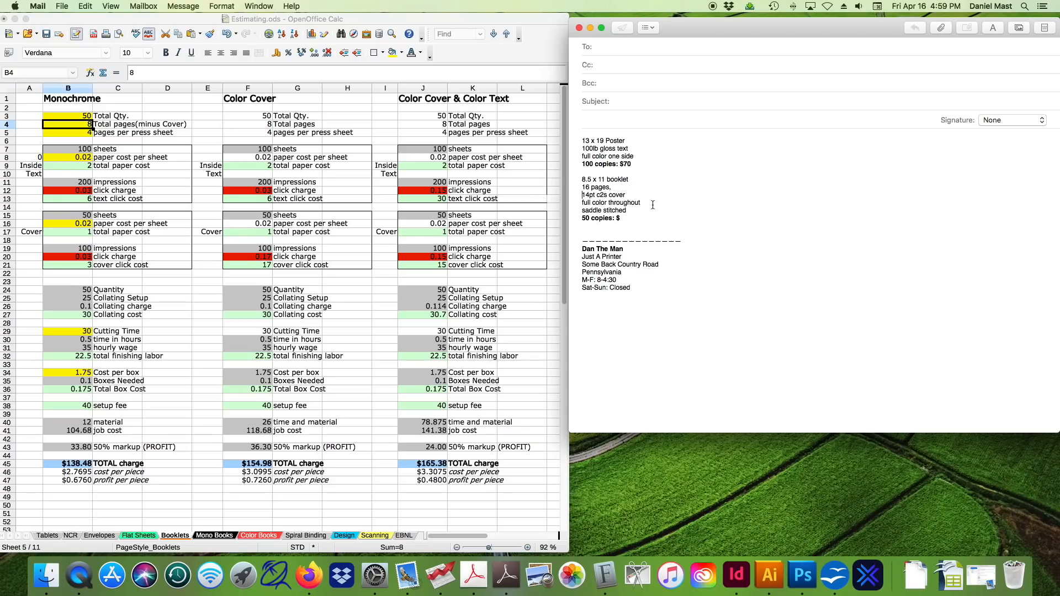
drag(653, 205, 555, 205)
key(BackSpace)
key(BackSpace)
key(super+v)
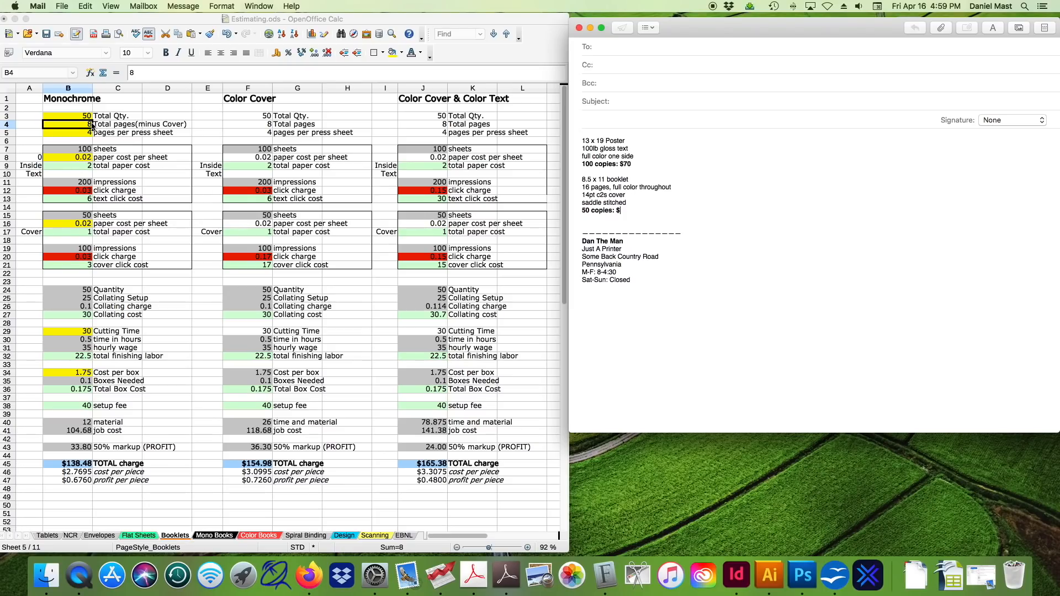
Step: Set the Monochrome total pages (minus cover) to 12 in the Booklets estimate
click(175, 134)
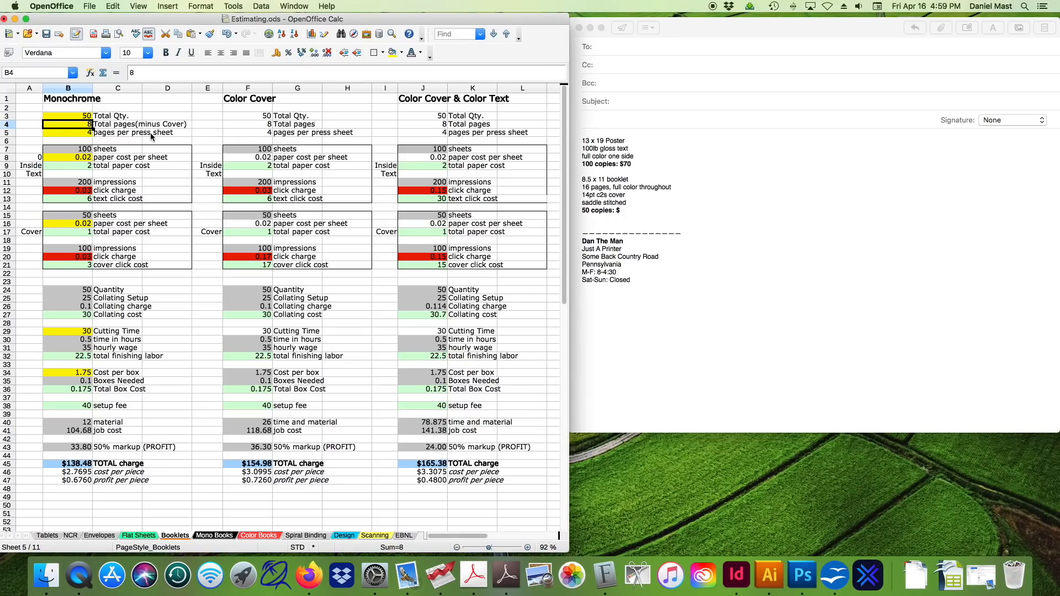
text(14)
key(BackSpace)
text(2)
click(82, 135)
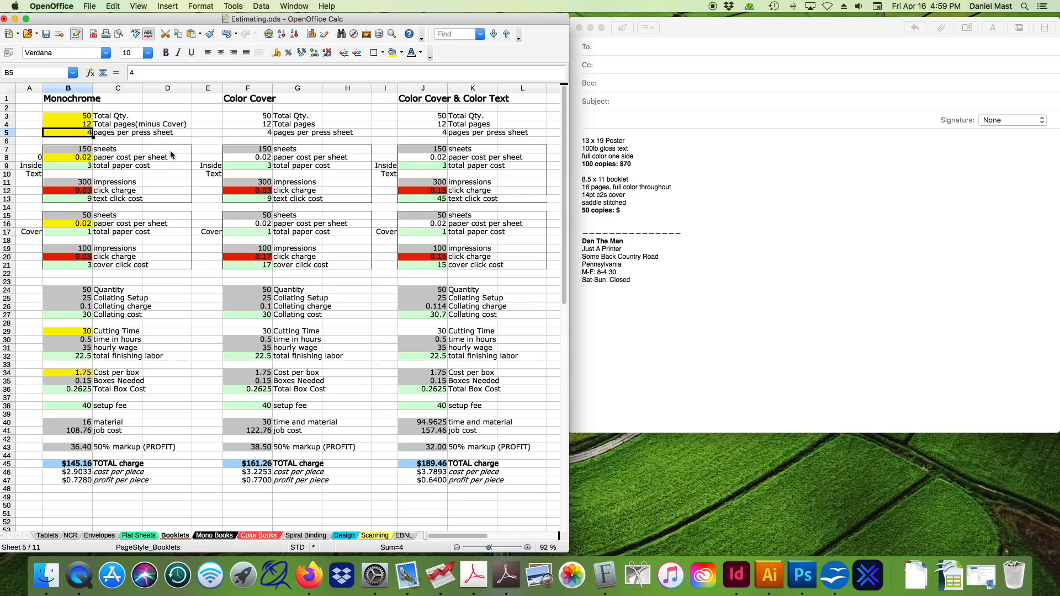
click(590, 188)
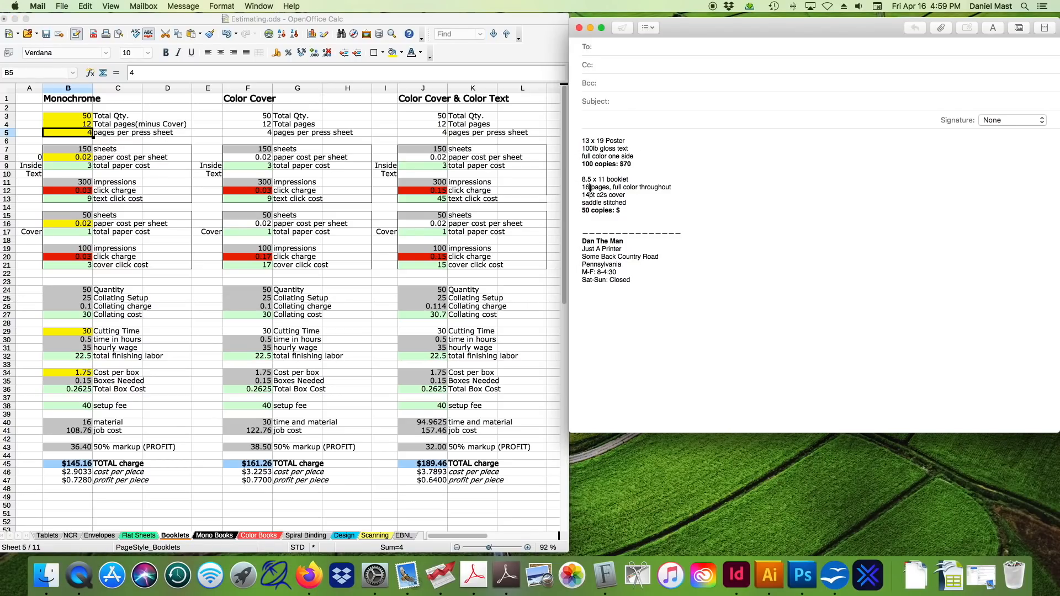
click(126, 126)
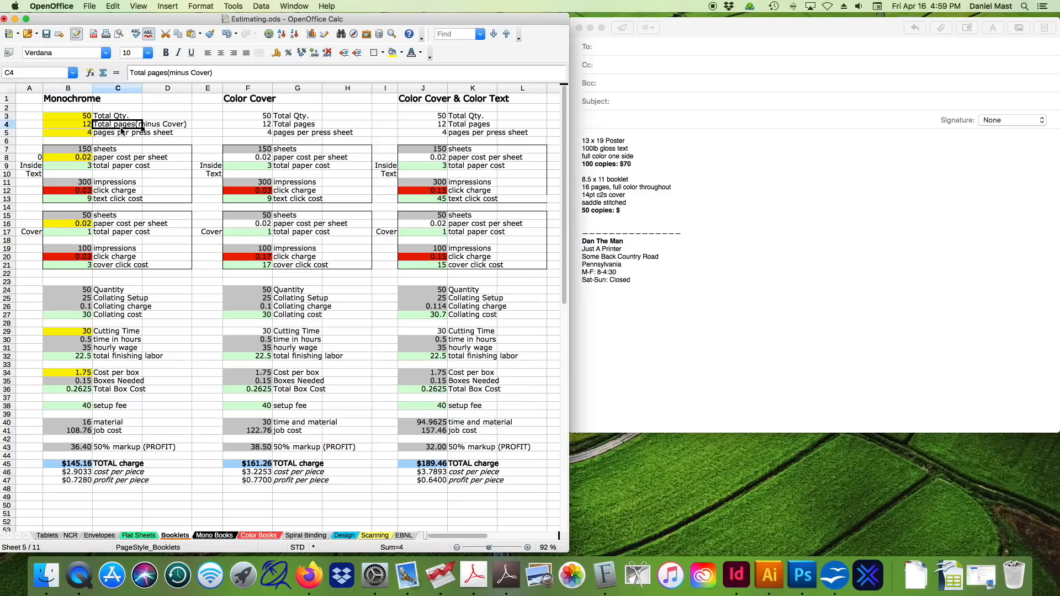
click(103, 136)
click(82, 137)
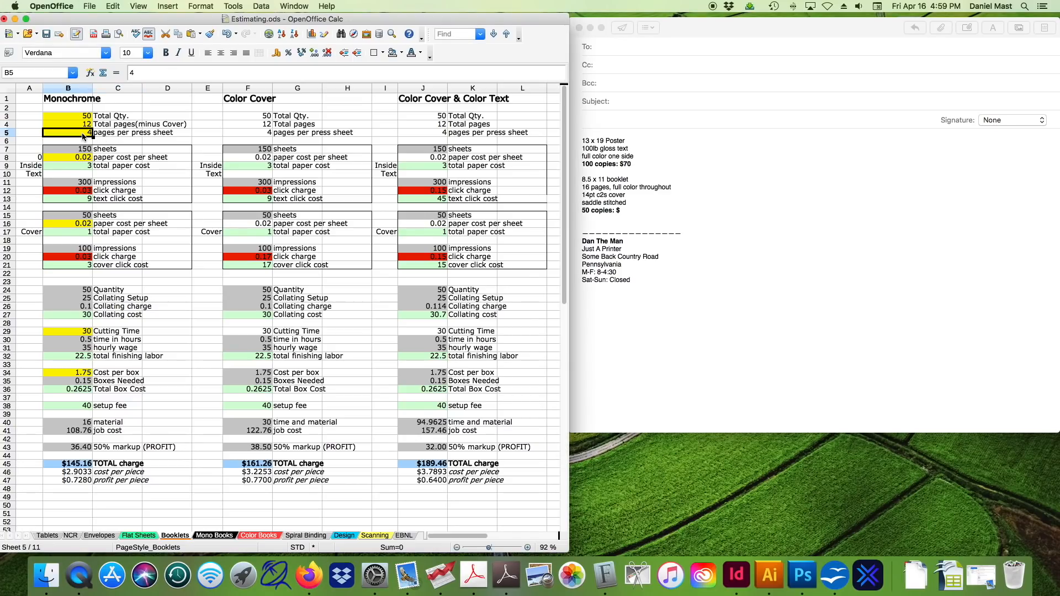
Step: Set the Monochrome inside text paper cost per sheet to 0.2 in the Booklets estimate
click(88, 160)
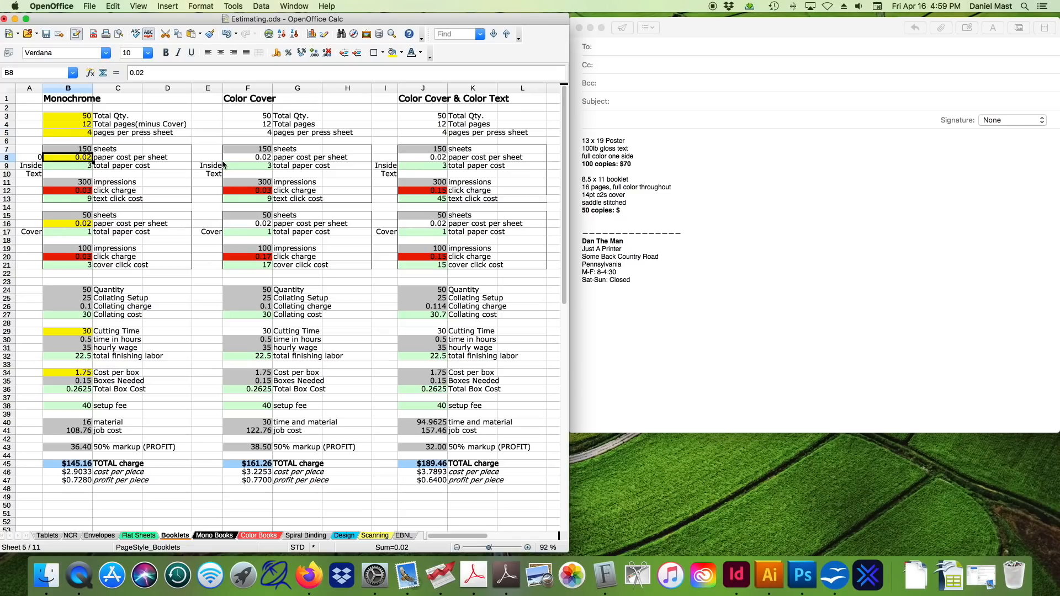
text(.2)
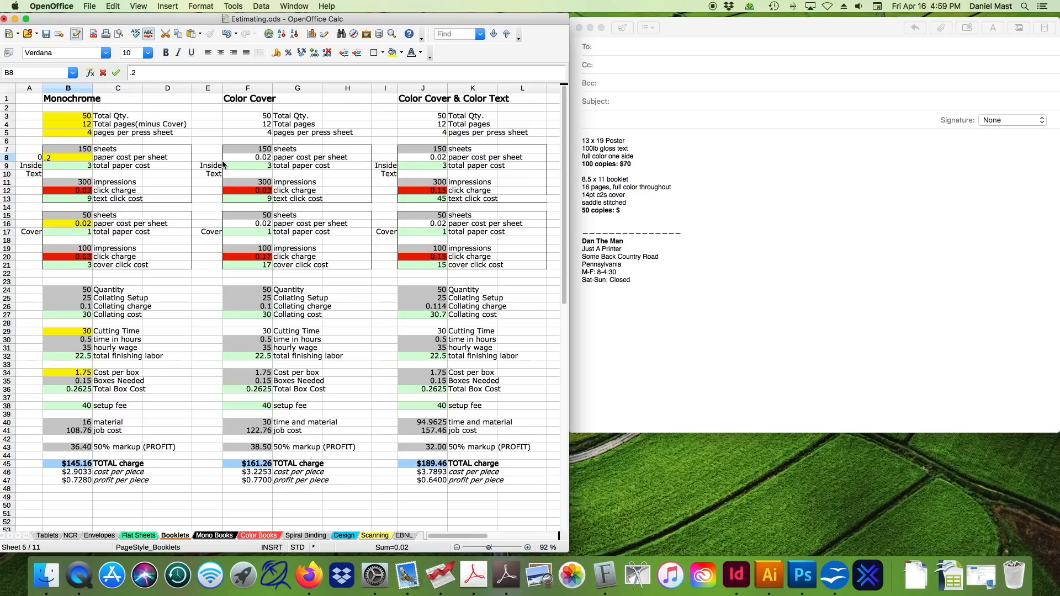
key(Return)
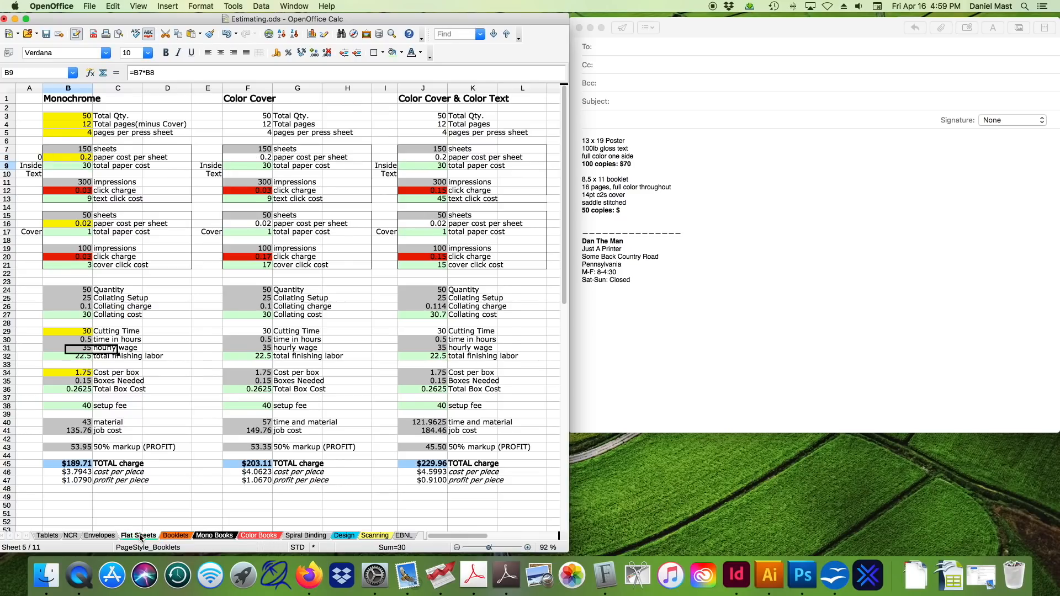
Step: Check the paper prices on the Flat Sheets sheet and set the Booklets Monochrome inside text paper cost per sheet to 0.14
click(140, 535)
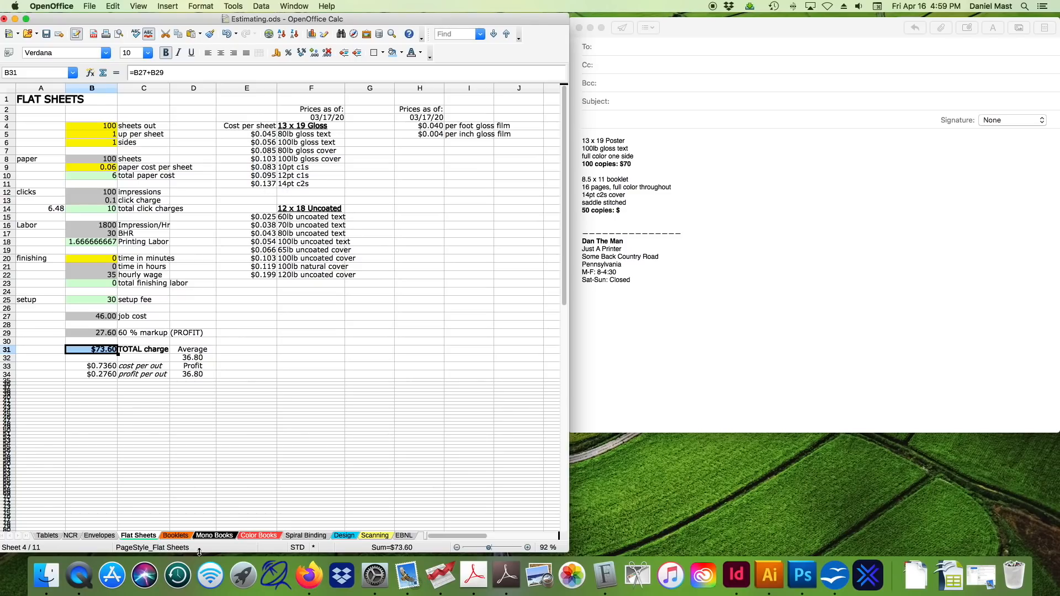
click(184, 536)
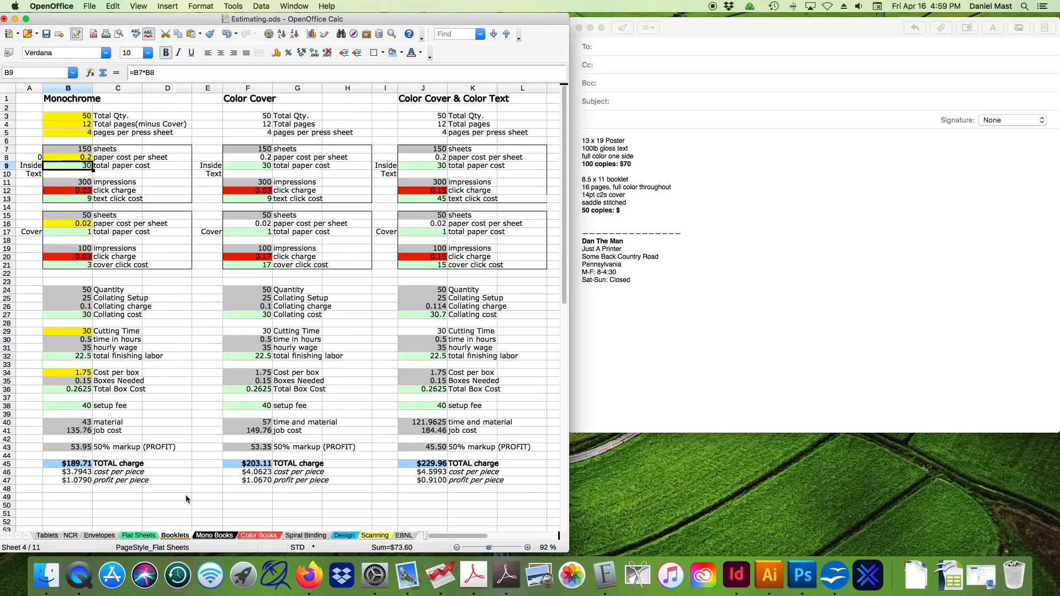
click(89, 159)
text(0.14)
key(Return)
Step: Set the Monochrome cover paper cost per sheet to 0.14
key(Down)
key(Down)
key(Down)
key(Down)
key(Down)
key(Down)
key(Down)
text(0.14)
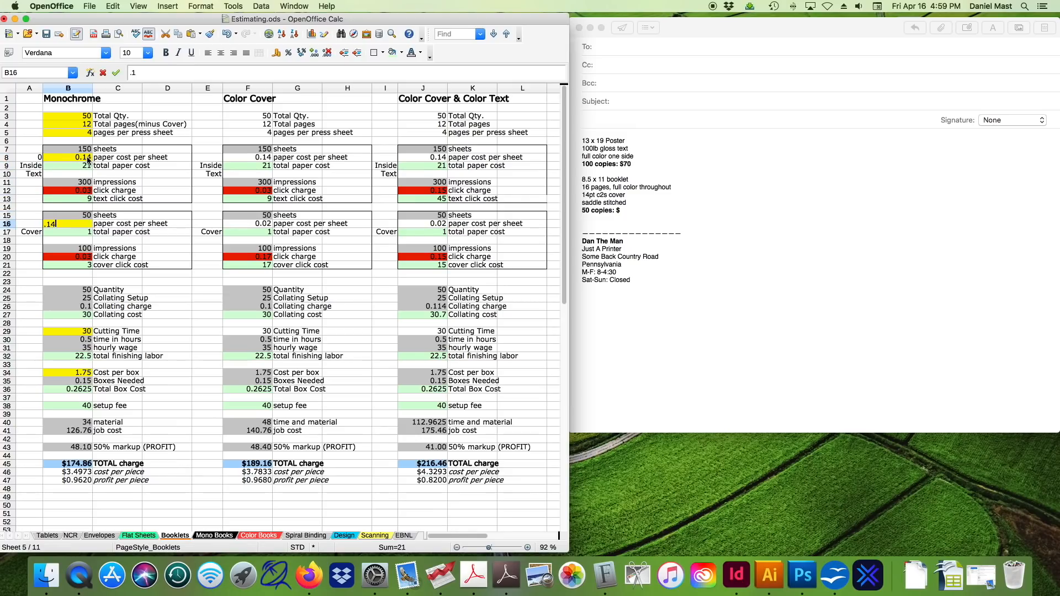
key(Return)
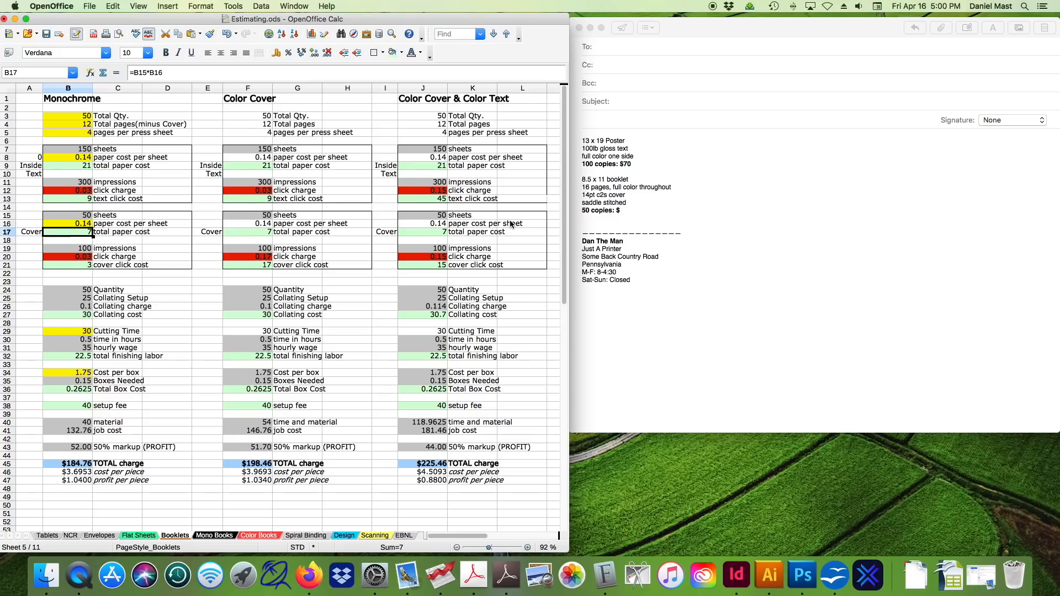
Step: Set the inside text click charge to 0.1 in the Color Cover & Color Text estimate
click(437, 191)
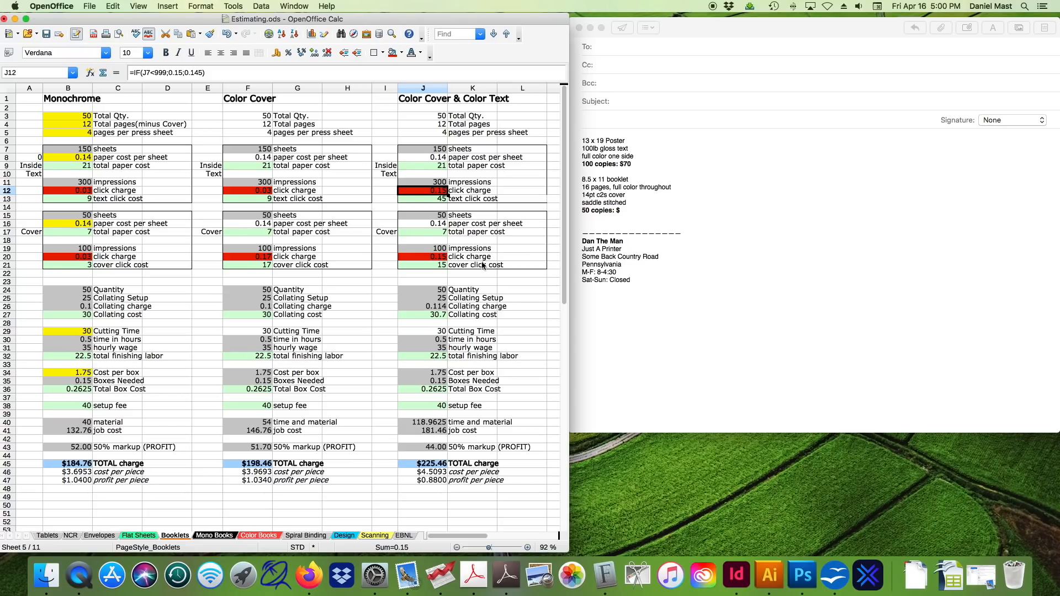
text(.1)
key(Return)
Step: Set the cover click charge to 0.1 in the Color Cover & Color Text estimate
key(Down)
key(Down)
key(Down)
key(Down)
key(Down)
key(Down)
key(Down)
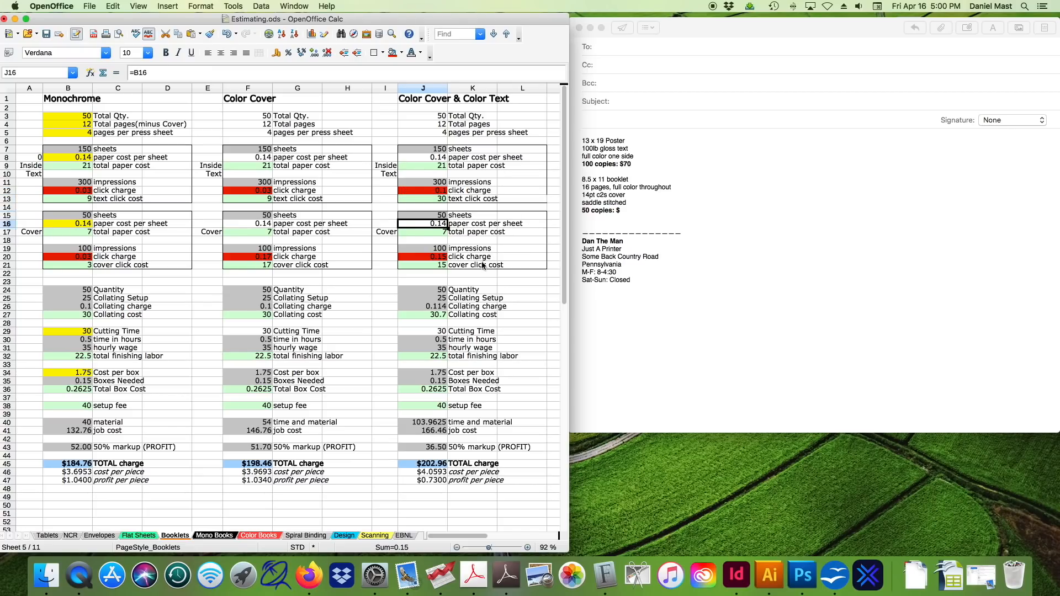
text(.1)
key(Return)
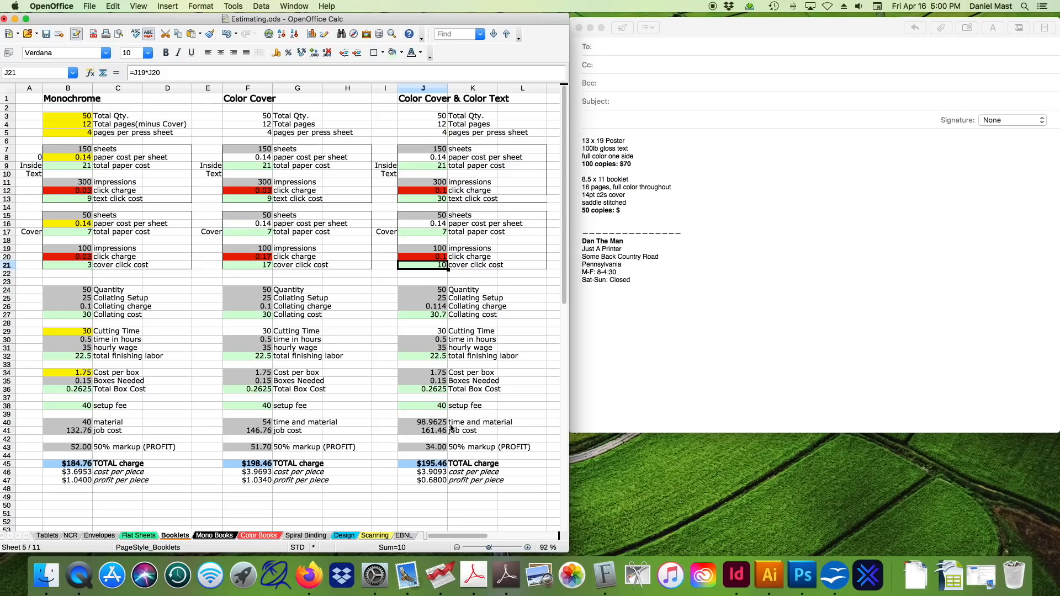
Step: Complete the booklet quote's "50 copies" price in the email with 195 and add blank lines below it
click(436, 465)
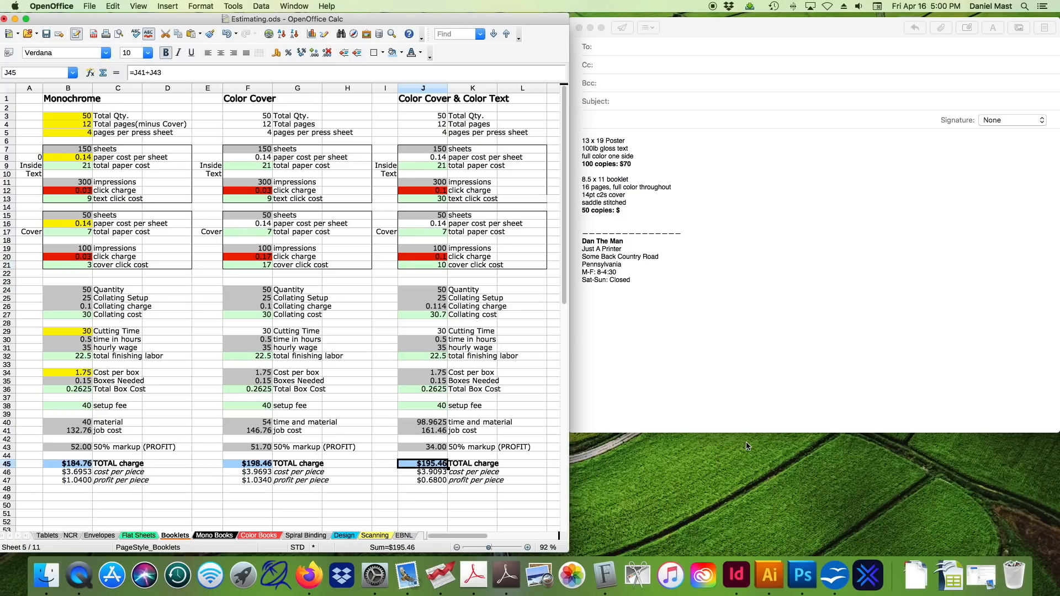
click(638, 216)
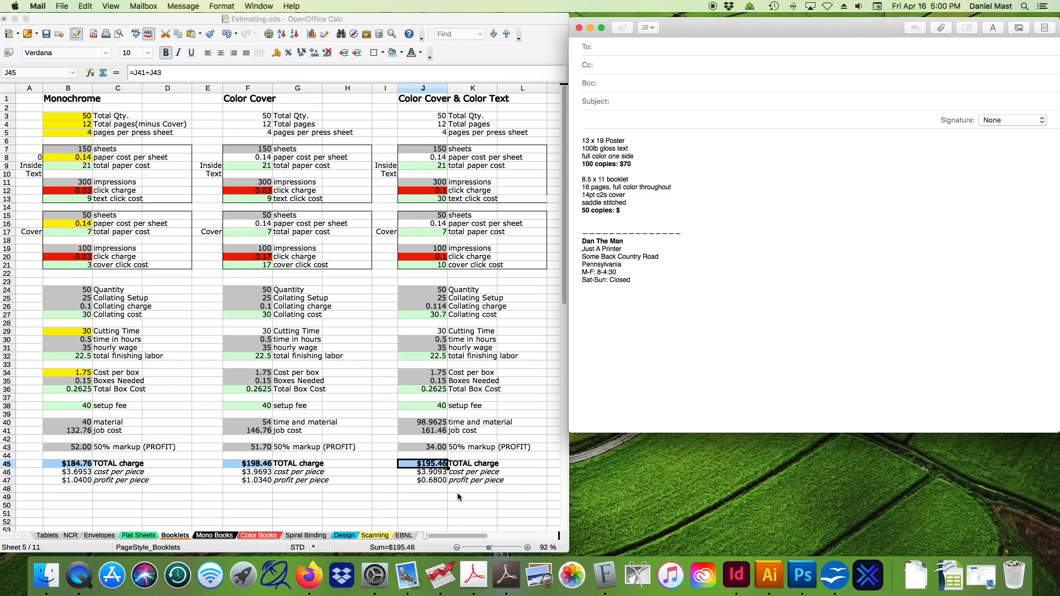
text(195)
key(Return)
key(Return)
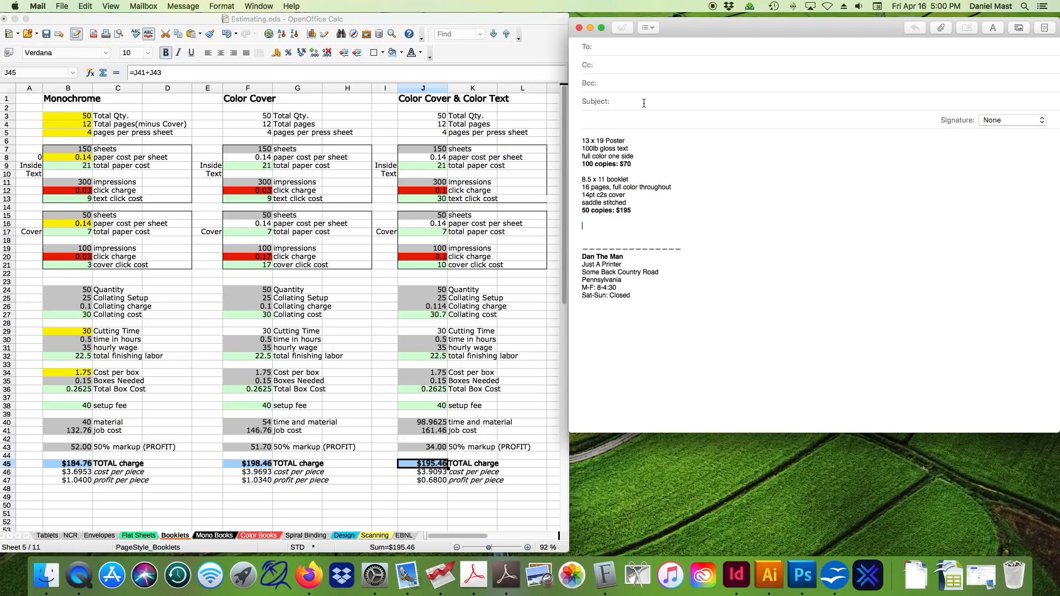
Step: Insert the opening line "Thank for contacting me for pricing." above the poster quote, followed by a blank line
click(582, 138)
text(Thank for conta)
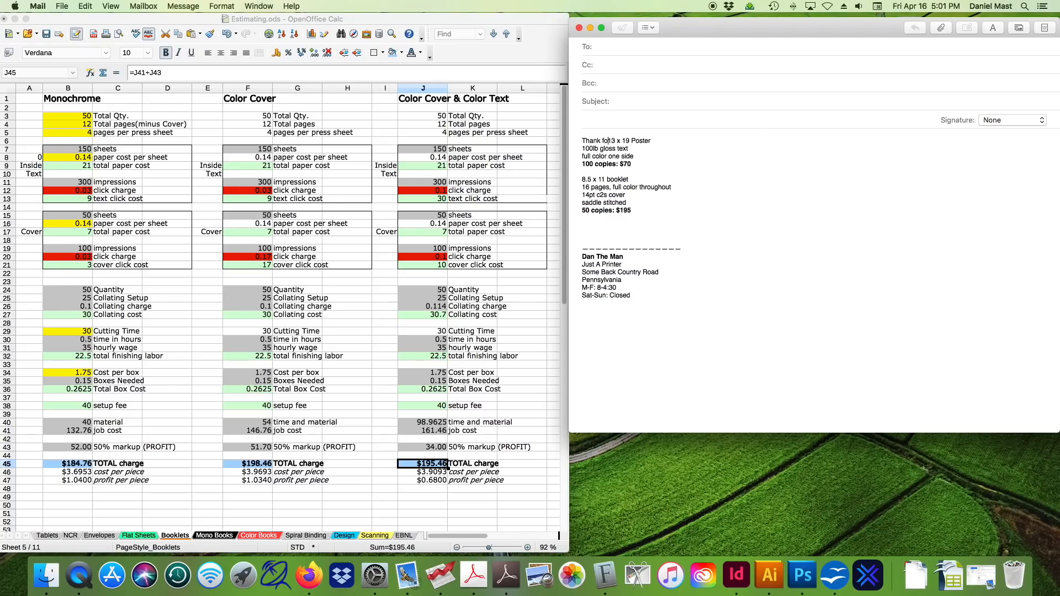
text(cting me for pricing.)
key(Return)
key(Return)
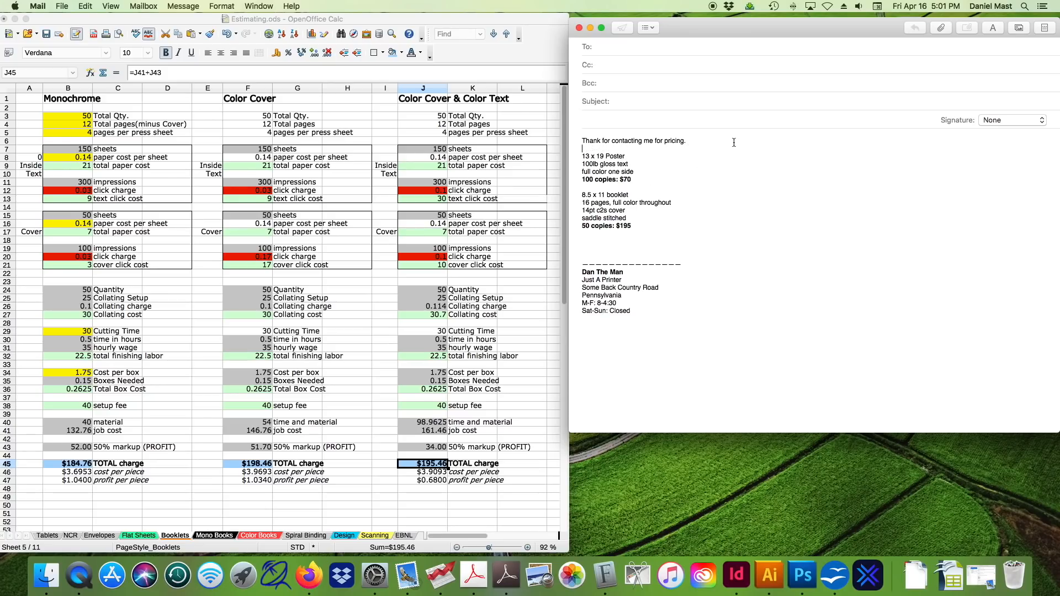